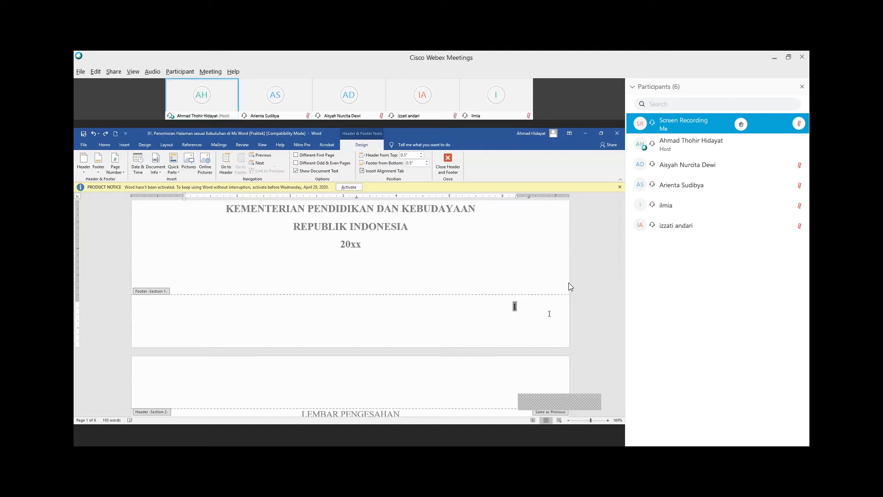
- Check the page numbers in the footers of the cover page and the LEMBAR PENGESAHAN page
{"action": "scroll", "coordinate": [549, 313], "scroll_direction": "down", "scroll_amount": 10}
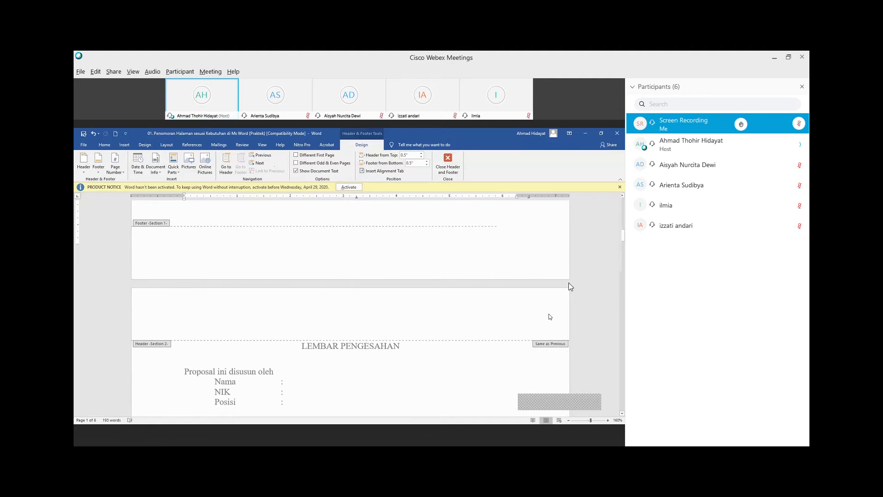
{"action": "scroll", "coordinate": [552, 318], "scroll_direction": "down", "scroll_amount": 3}
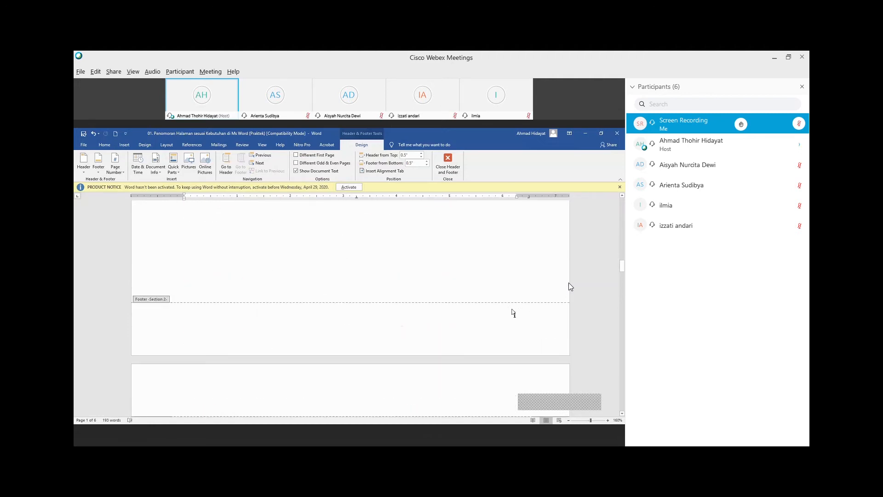
{"action": "scroll", "coordinate": [539, 322], "scroll_direction": "up", "scroll_amount": 5}
{"action": "scroll", "coordinate": [539, 322], "scroll_direction": "up", "scroll_amount": 8}
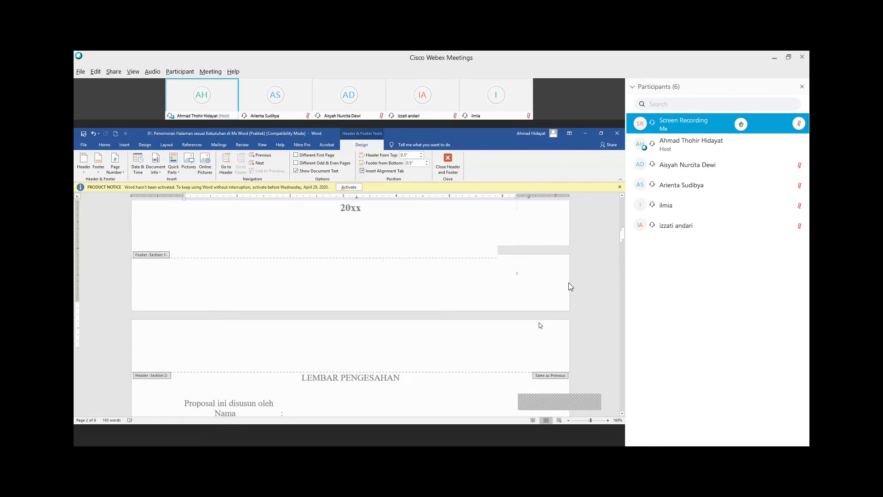
{"action": "scroll", "coordinate": [539, 321], "scroll_direction": "down", "scroll_amount": 2}
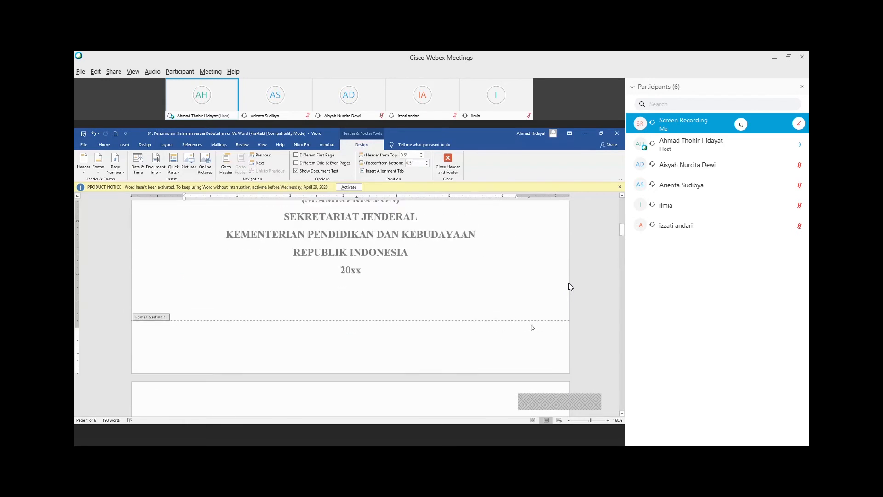
{"action": "scroll", "coordinate": [503, 328], "scroll_direction": "up", "scroll_amount": 6}
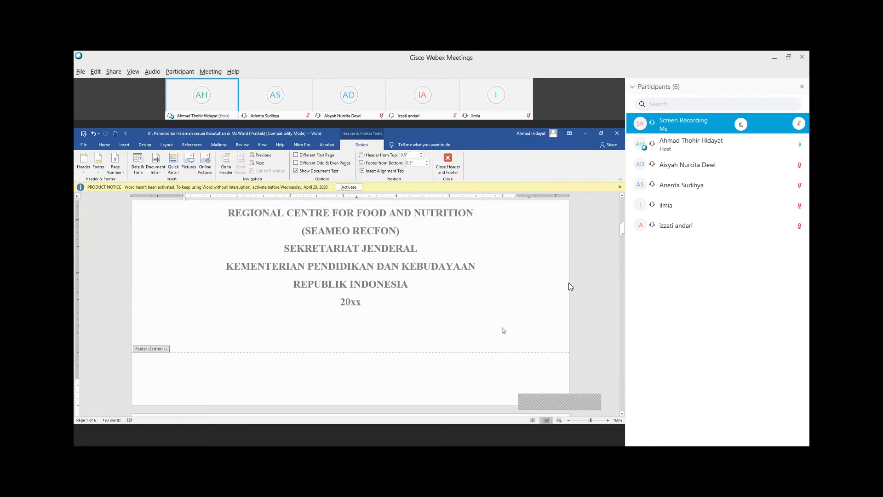
{"action": "scroll", "coordinate": [505, 331], "scroll_direction": "up", "scroll_amount": 1}
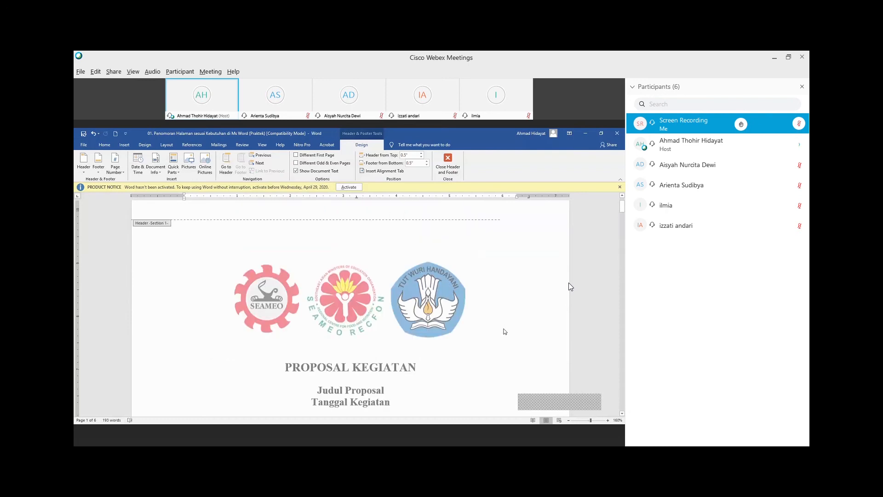
{"action": "scroll", "coordinate": [505, 331], "scroll_direction": "down", "scroll_amount": 5}
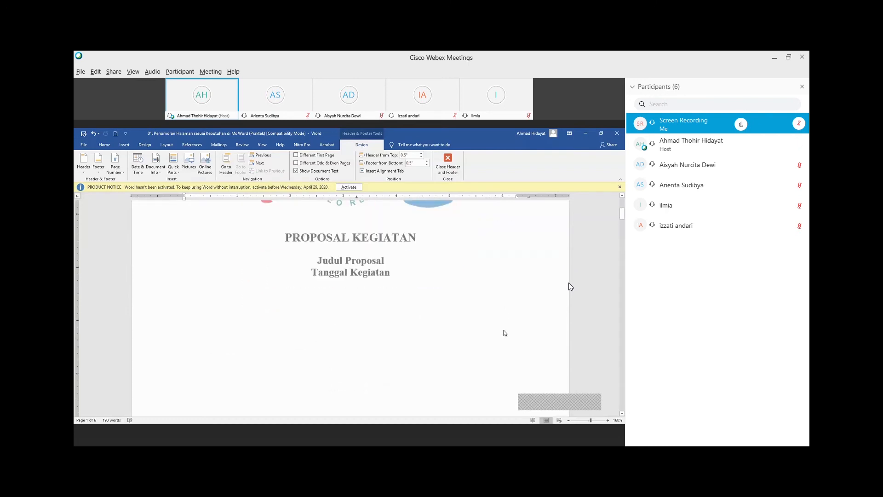
{"action": "scroll", "coordinate": [505, 332], "scroll_direction": "down", "scroll_amount": 8}
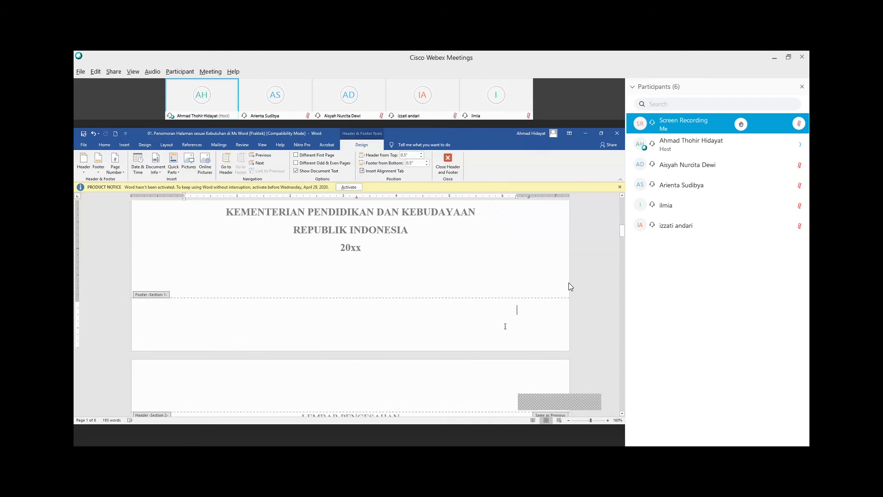
{"action": "scroll", "coordinate": [505, 323], "scroll_direction": "down", "scroll_amount": 1}
{"action": "scroll", "coordinate": [510, 318], "scroll_direction": "down", "scroll_amount": 5}
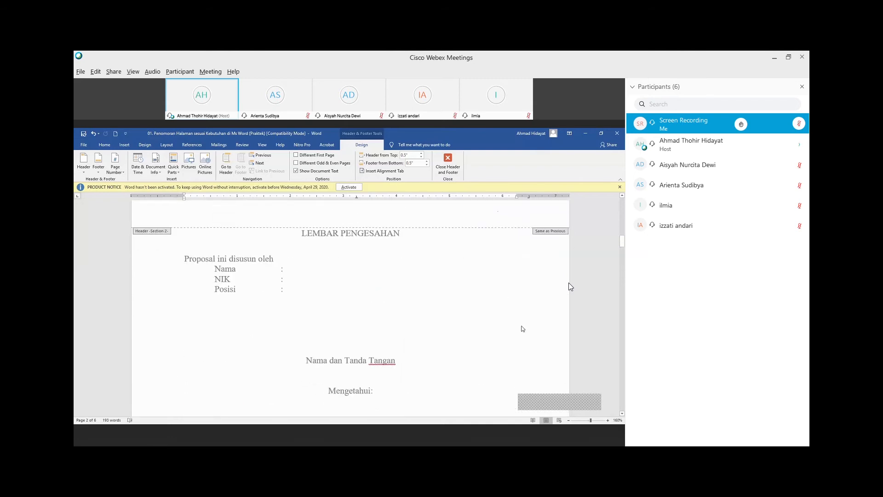
{"action": "scroll", "coordinate": [520, 330], "scroll_direction": "down", "scroll_amount": 2}
{"action": "scroll", "coordinate": [521, 333], "scroll_direction": "down", "scroll_amount": 6}
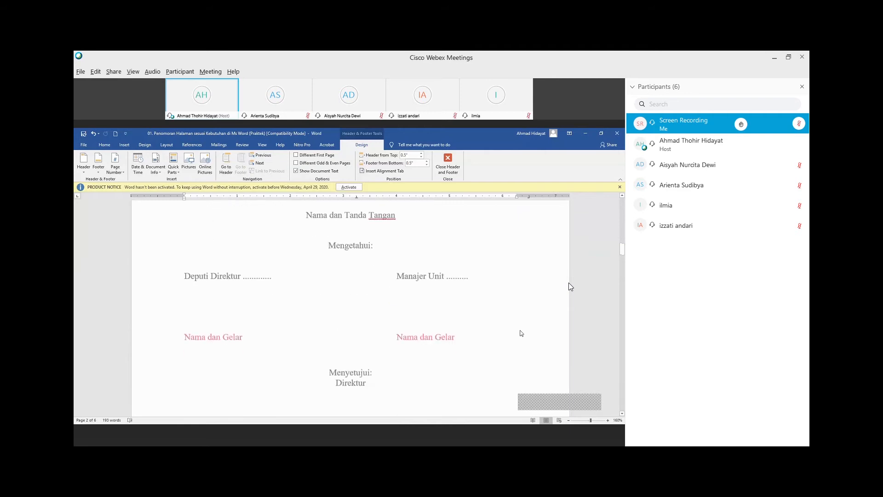
{"action": "scroll", "coordinate": [521, 333], "scroll_direction": "down", "scroll_amount": 2}
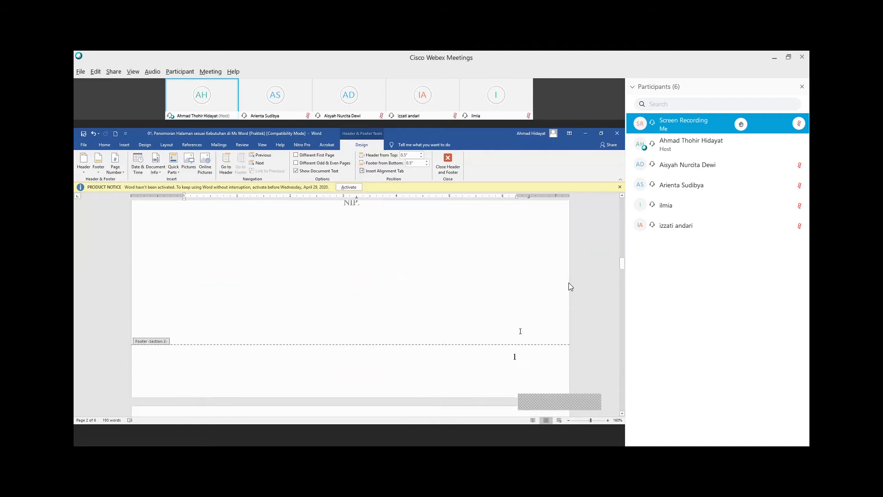
- Format the Section 2 footer page numbers as uppercase Roman numerals (I, II, III), starting at I
{"action": "left_click", "coordinate": [529, 318]}
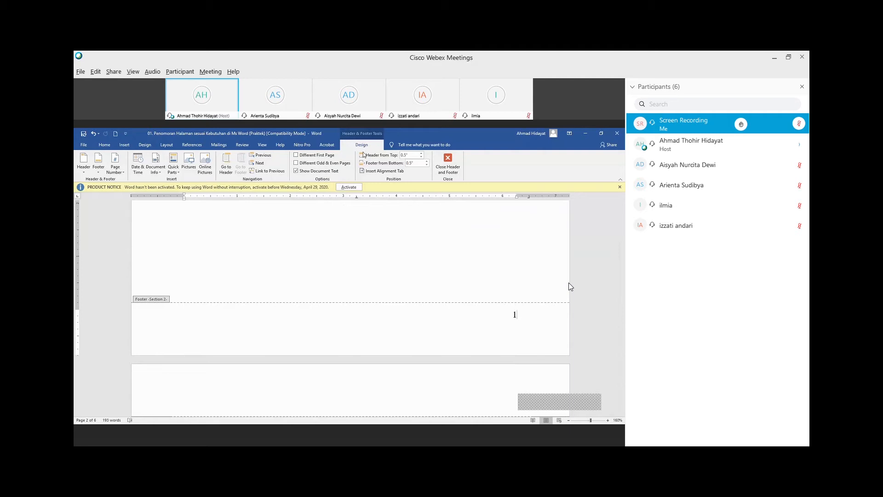
{"action": "left_click", "coordinate": [115, 169]}
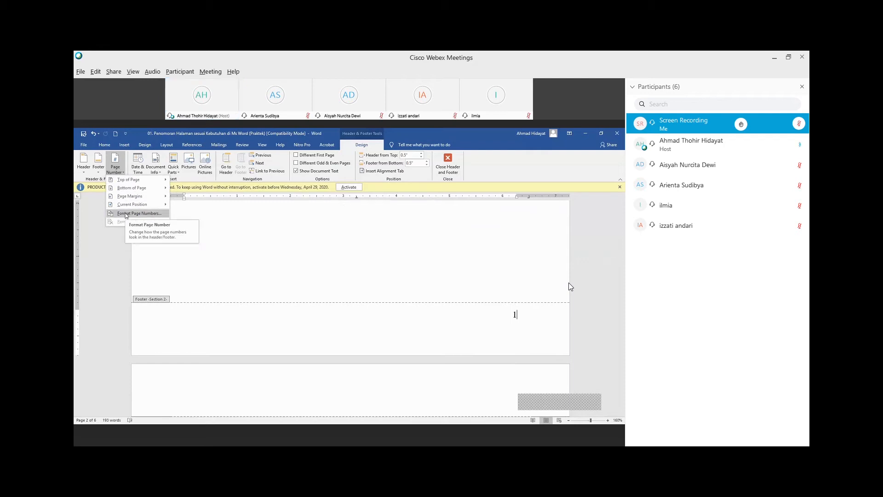
{"action": "left_click", "coordinate": [138, 213]}
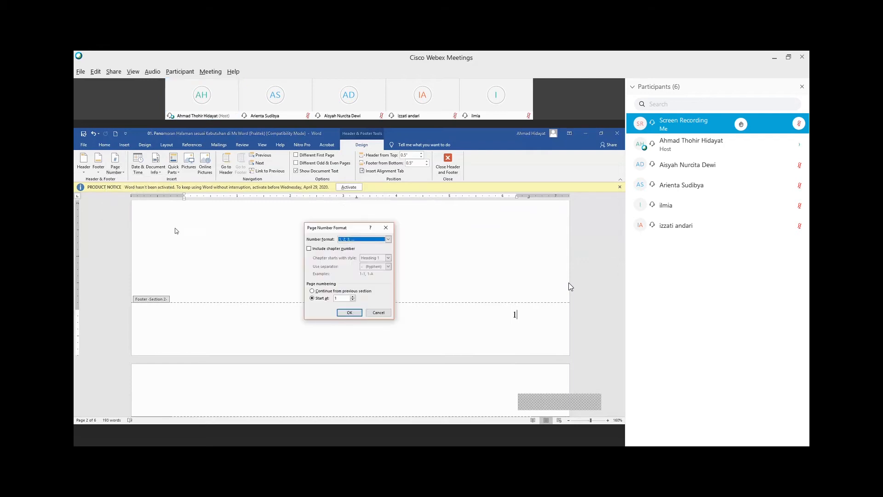
{"action": "left_click", "coordinate": [388, 239]}
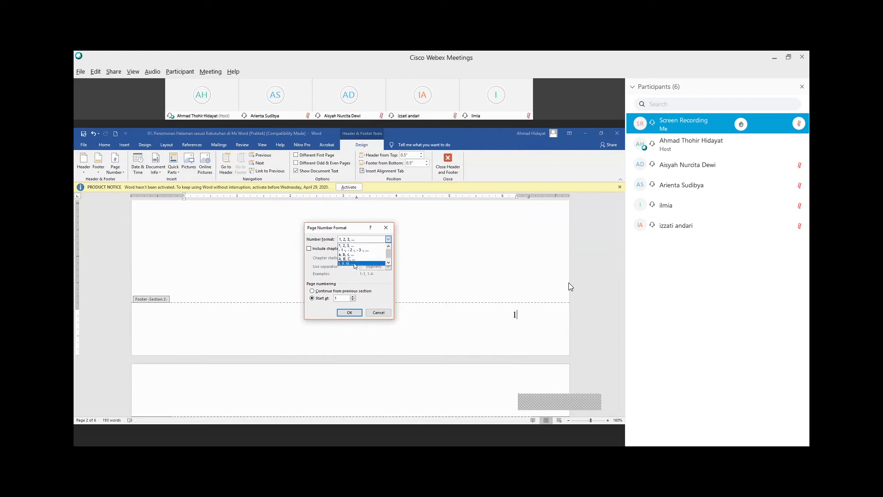
{"action": "scroll", "coordinate": [355, 265], "scroll_direction": "down", "scroll_amount": 1}
{"action": "left_click", "coordinate": [355, 264]}
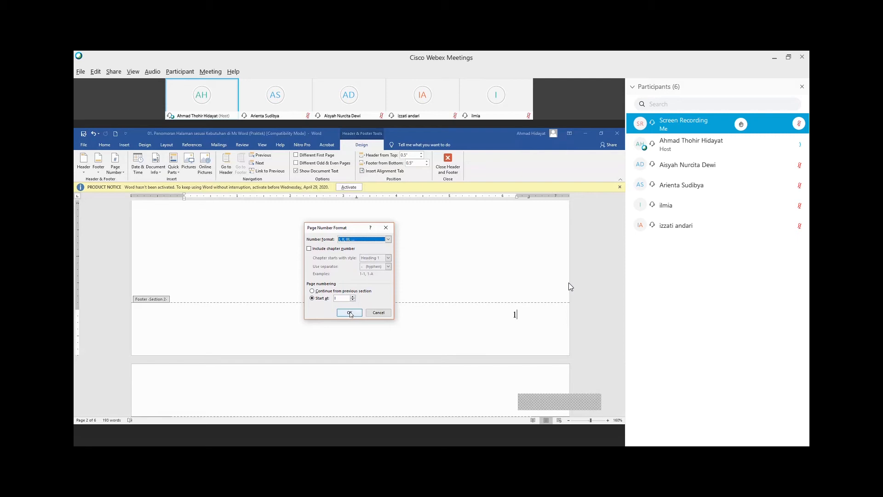
{"action": "left_click", "coordinate": [349, 313]}
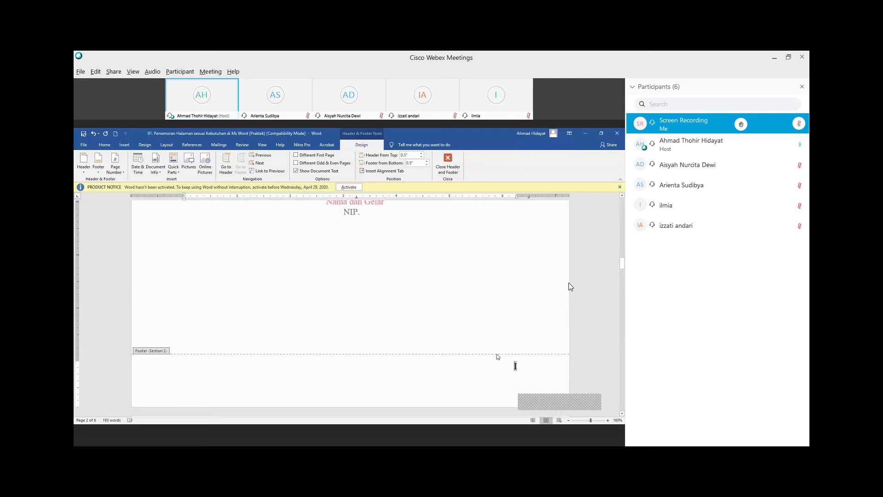
{"action": "left_click", "coordinate": [531, 366]}
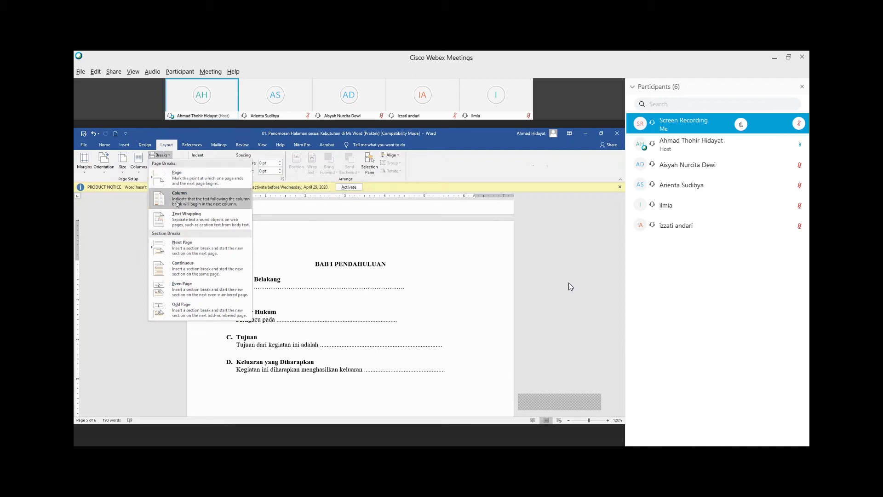
- Insert a Next Page section break before the BAB I PENDAHULUAN heading
{"action": "left_click", "coordinate": [185, 249]}
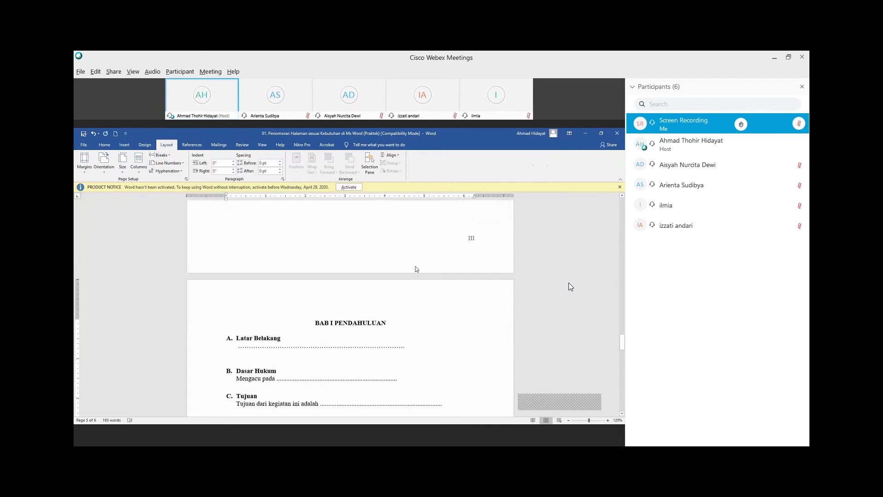
{"action": "scroll", "coordinate": [415, 267], "scroll_direction": "up", "scroll_amount": 1}
{"action": "scroll", "coordinate": [446, 260], "scroll_direction": "down", "scroll_amount": 2}
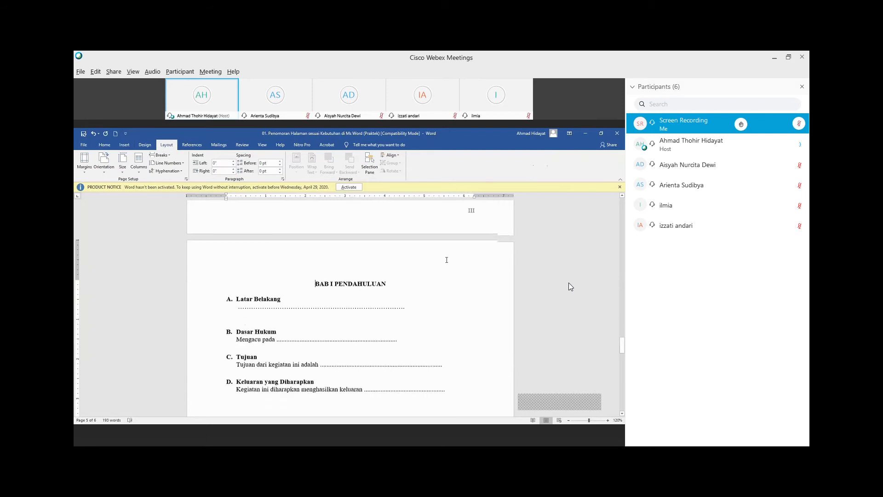
{"action": "scroll", "coordinate": [444, 255], "scroll_direction": "up", "scroll_amount": 3}
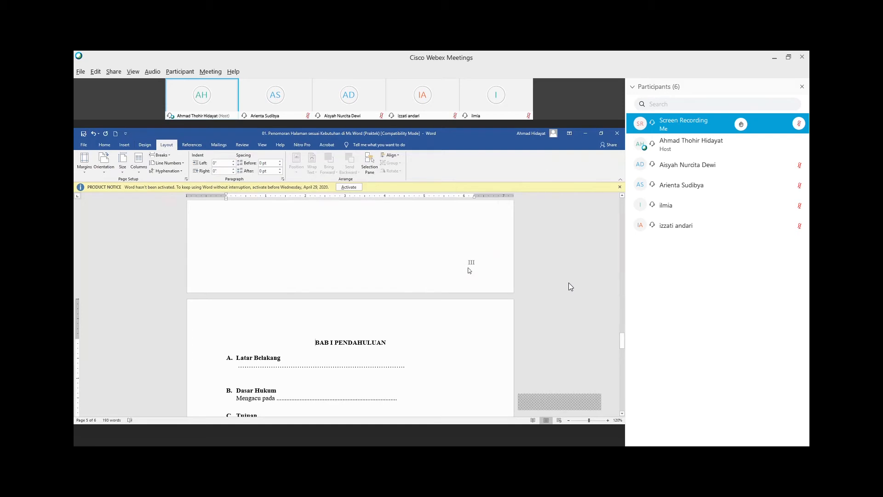
- Format the Section 3 footer page numbers as Arabic numerals (1, 2, 3), starting at 1
{"action": "scroll", "coordinate": [469, 271], "scroll_direction": "up", "scroll_amount": 10}
{"action": "scroll", "coordinate": [470, 267], "scroll_direction": "down", "scroll_amount": 10}
{"action": "scroll", "coordinate": [439, 292], "scroll_direction": "down", "scroll_amount": 10}
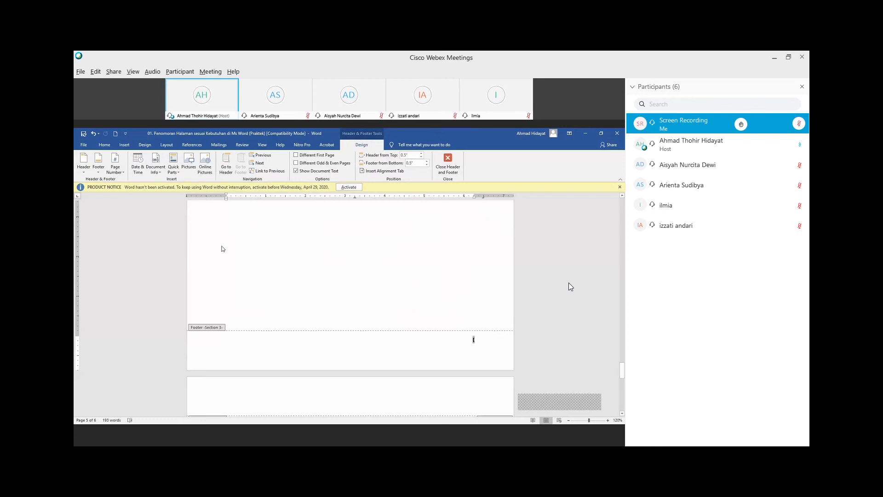
{"action": "left_click", "coordinate": [121, 173]}
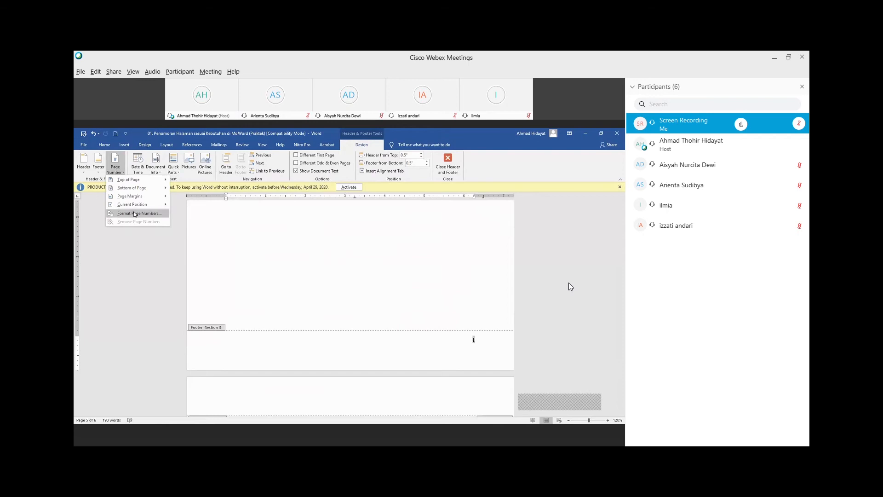
{"action": "left_click", "coordinate": [135, 214]}
{"action": "left_click", "coordinate": [388, 240]}
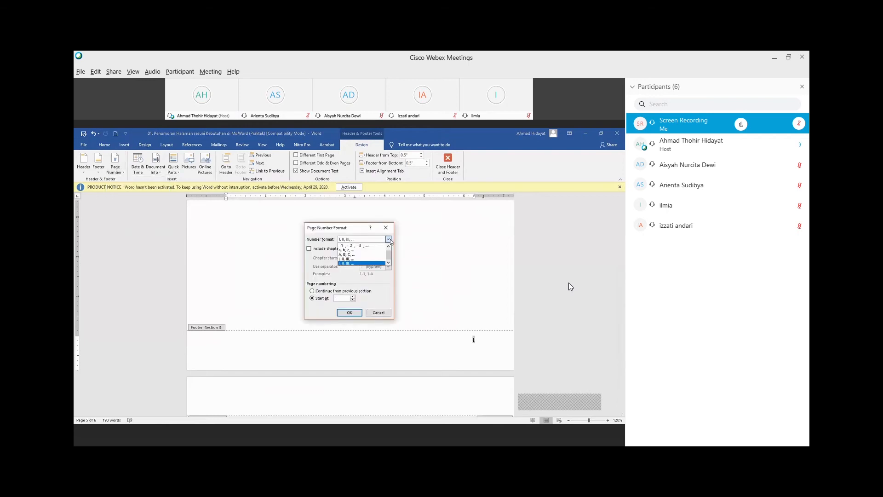
{"action": "scroll", "coordinate": [361, 245], "scroll_direction": "up", "scroll_amount": 1}
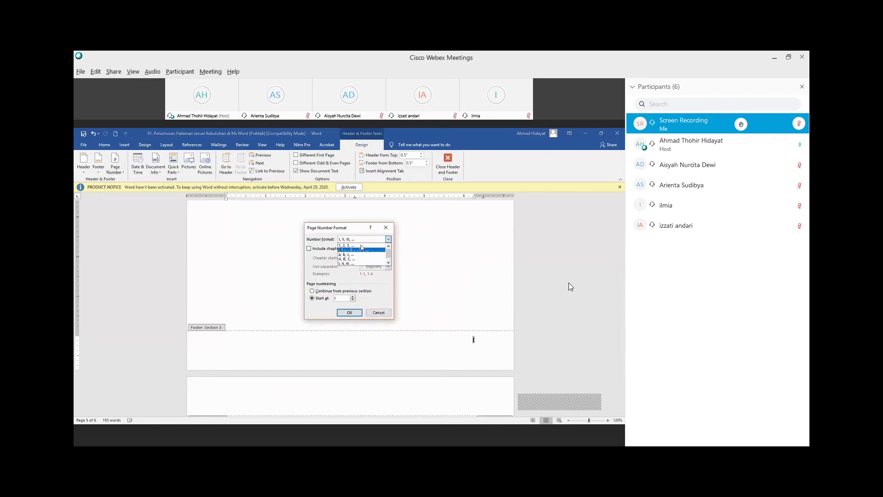
{"action": "left_click", "coordinate": [357, 246]}
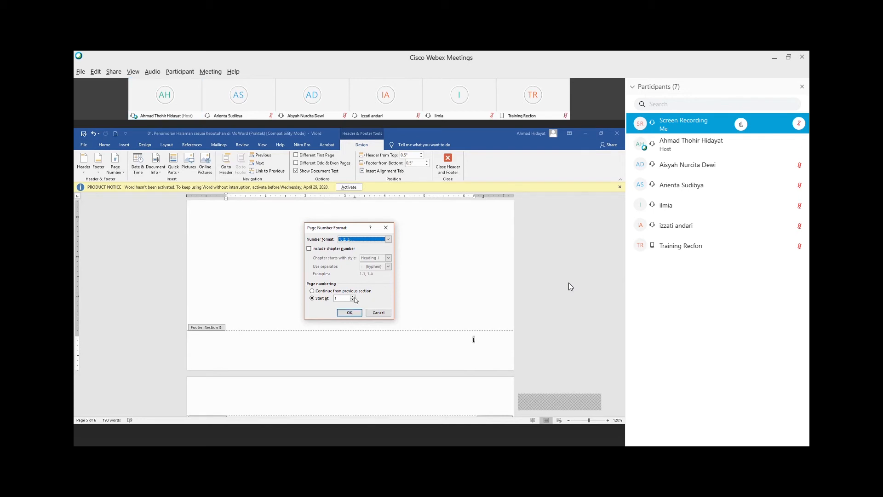
{"action": "left_click", "coordinate": [353, 296]}
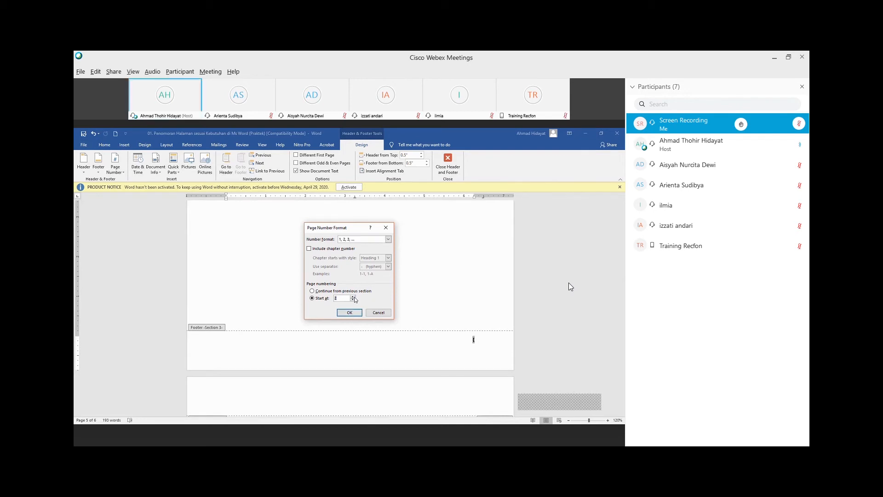
{"action": "left_click", "coordinate": [353, 297]}
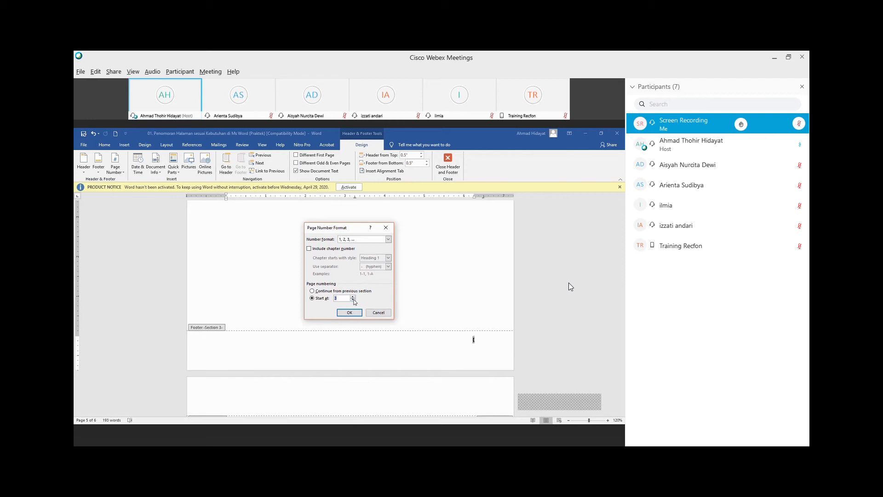
{"action": "left_click", "coordinate": [349, 313]}
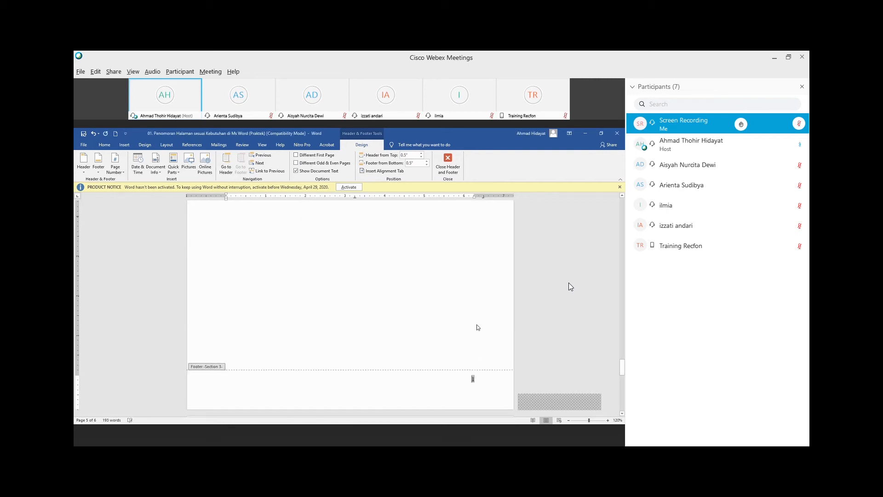
- Review the footer page numbering around the BAB I PENDAHULUAN and BAB II RENCANA PELAKSANAAN pages
{"action": "scroll", "coordinate": [500, 352], "scroll_direction": "down", "scroll_amount": 1}
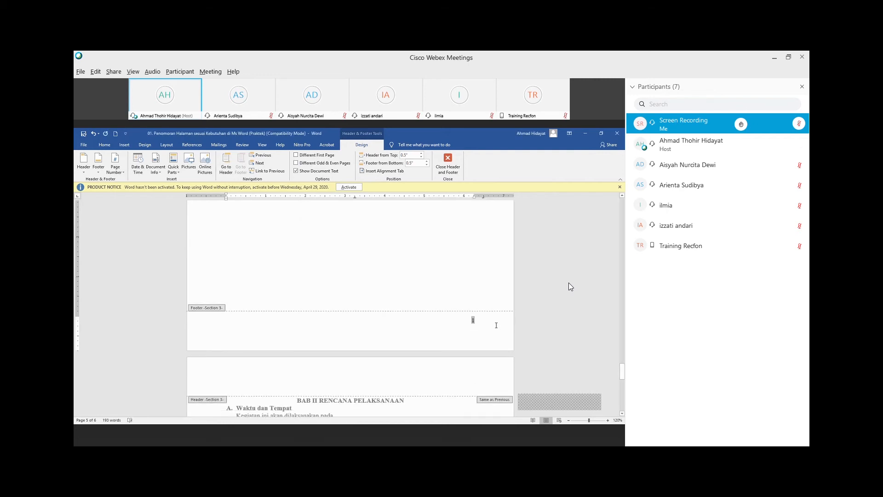
{"action": "scroll", "coordinate": [496, 325], "scroll_direction": "up", "scroll_amount": 6}
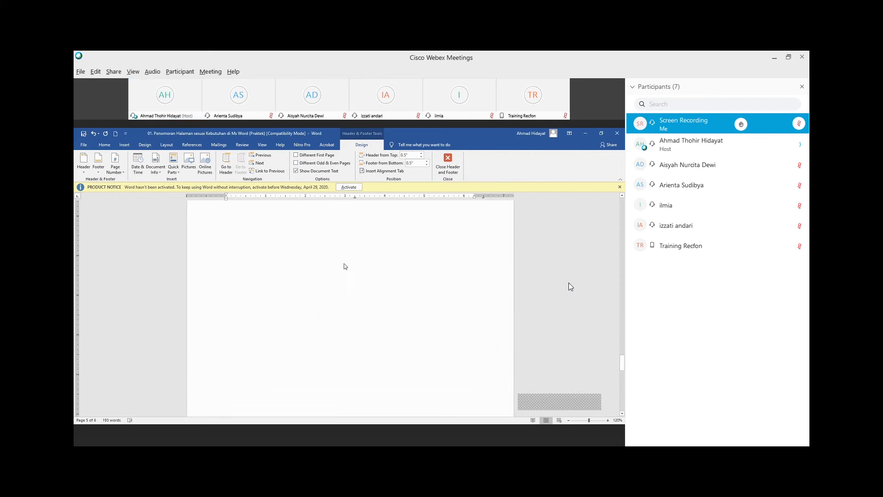
{"action": "scroll", "coordinate": [346, 266], "scroll_direction": "up", "scroll_amount": 4}
{"action": "scroll", "coordinate": [410, 296], "scroll_direction": "down", "scroll_amount": 12}
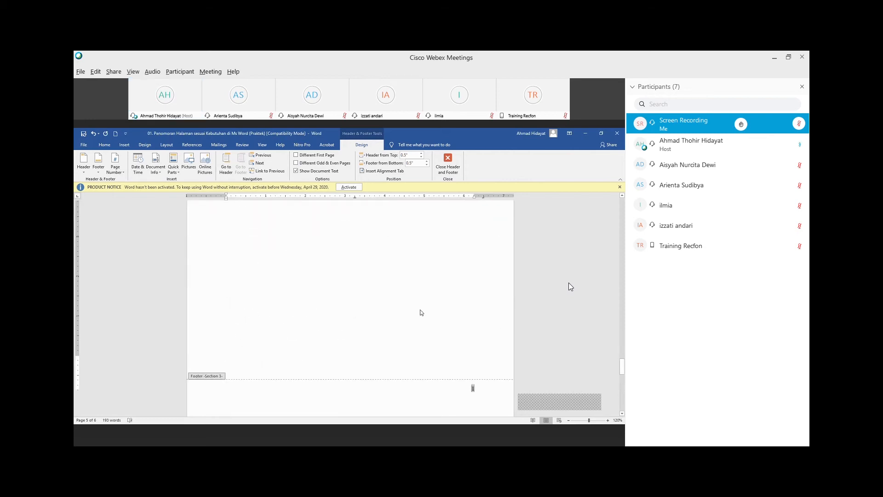
{"action": "scroll", "coordinate": [427, 309], "scroll_direction": "up", "scroll_amount": 3}
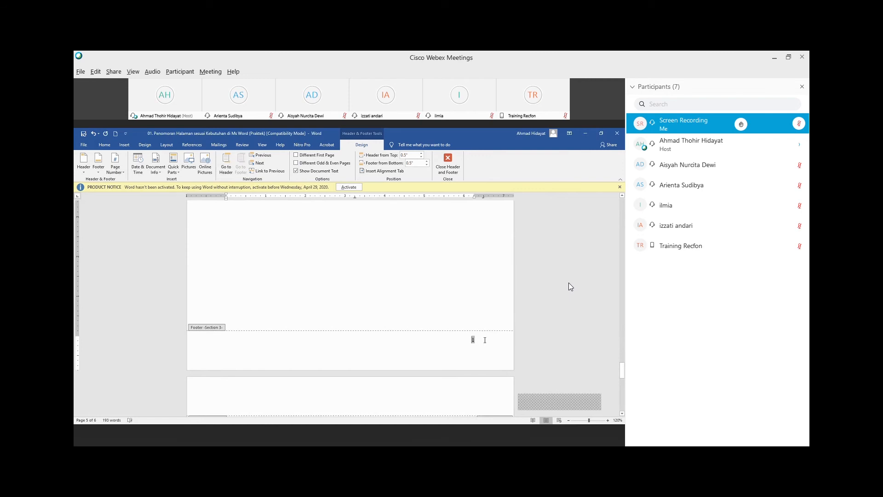
{"action": "left_click", "coordinate": [485, 339]}
{"action": "scroll", "coordinate": [497, 337], "scroll_direction": "down", "scroll_amount": 7}
{"action": "scroll", "coordinate": [485, 273], "scroll_direction": "up", "scroll_amount": 4}
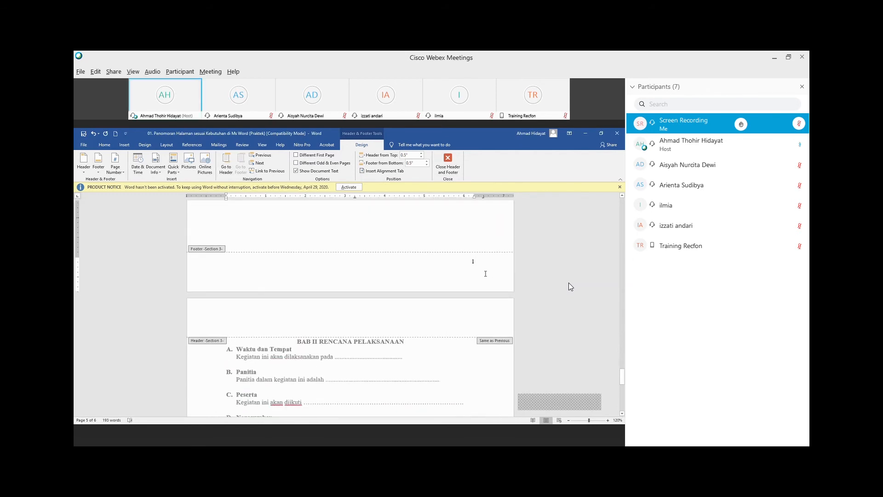
{"action": "scroll", "coordinate": [486, 274], "scroll_direction": "up", "scroll_amount": 3, "text": "ctrl"}
{"action": "scroll", "coordinate": [532, 288], "scroll_direction": "up", "scroll_amount": 1}
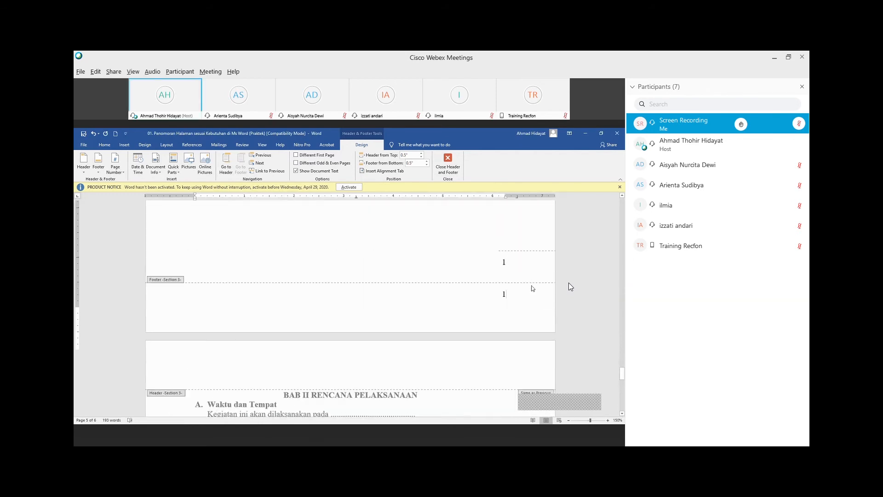
{"action": "scroll", "coordinate": [527, 302], "scroll_direction": "down", "scroll_amount": 2}
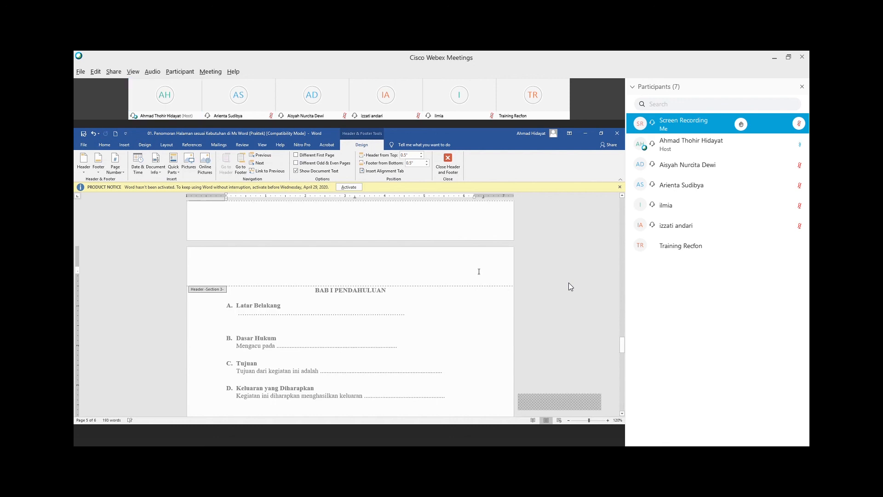
{"action": "scroll", "coordinate": [475, 275], "scroll_direction": "up", "scroll_amount": 8}
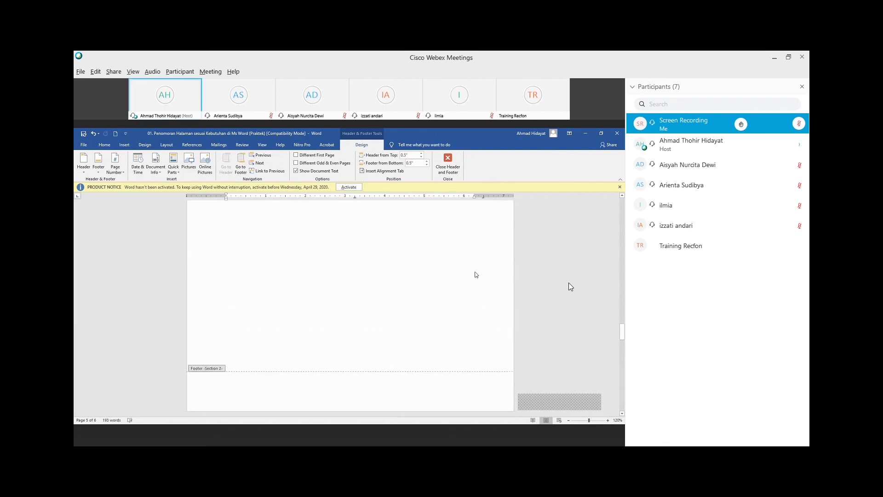